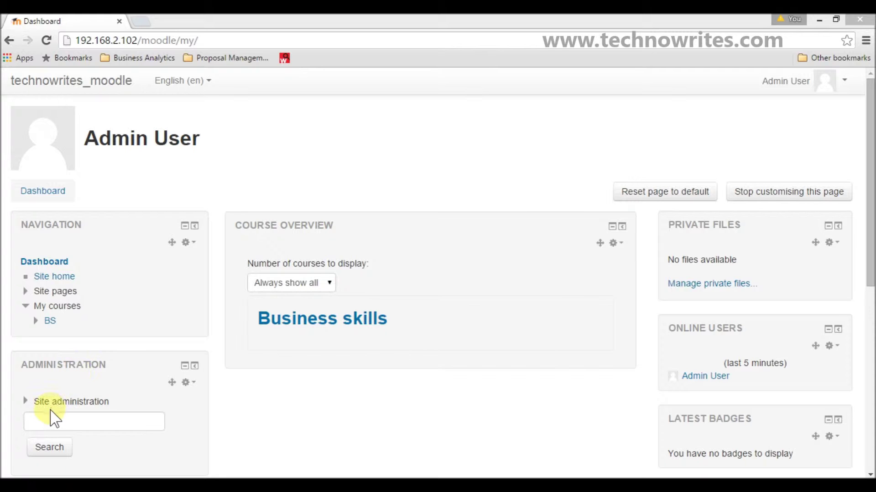
Open the course and category management page from the site administration's Courses section
click(25, 403)
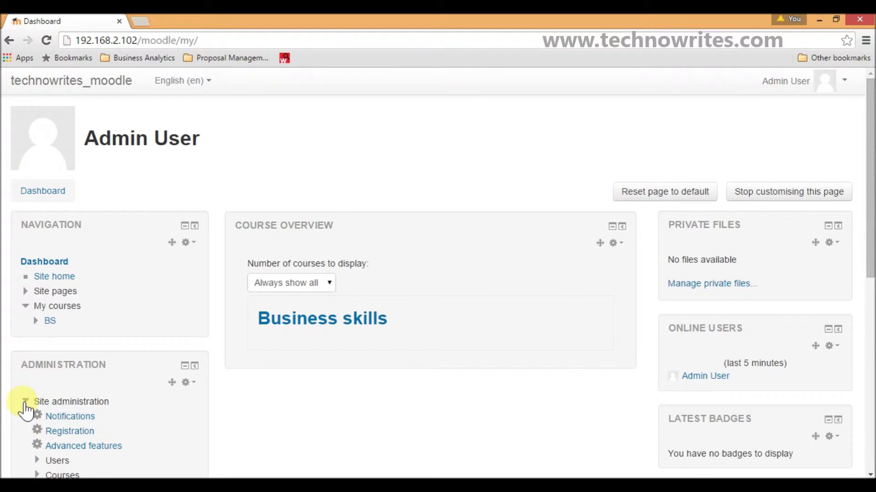
scroll(28, 405, down, 3)
click(37, 348)
click(76, 365)
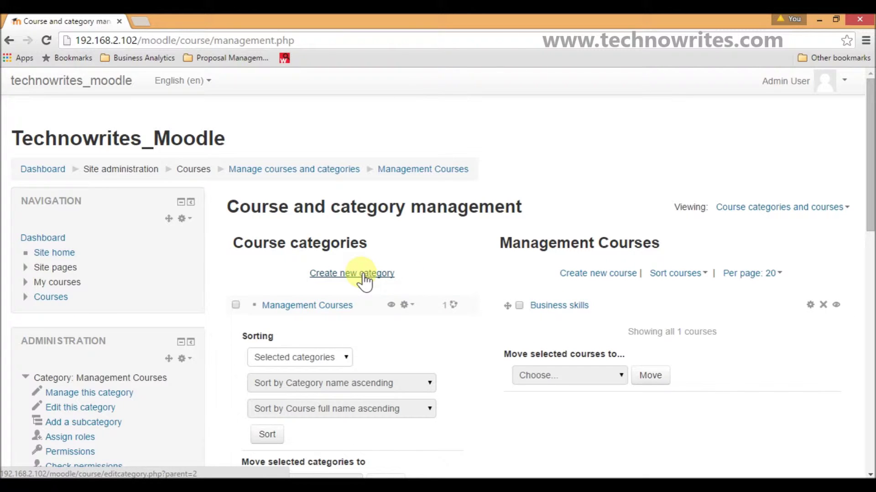
Start a new course category with Top as its parent and "Writing Courses" as its name
click(364, 274)
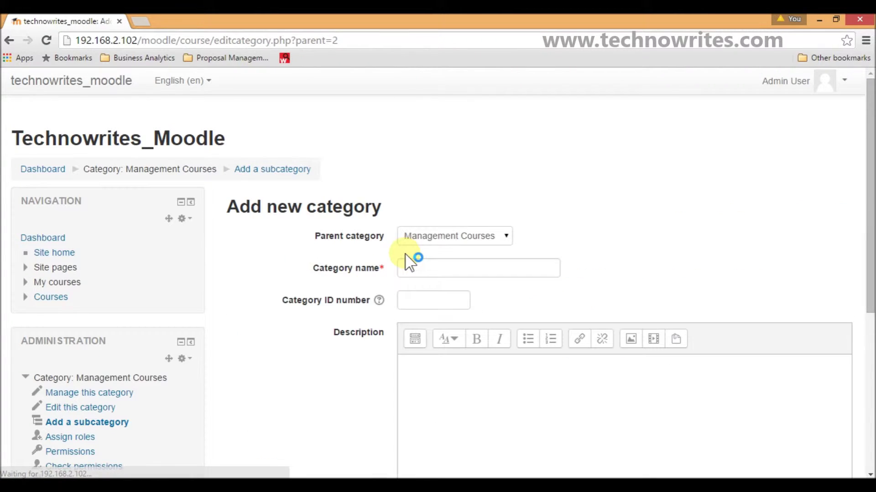
click(452, 241)
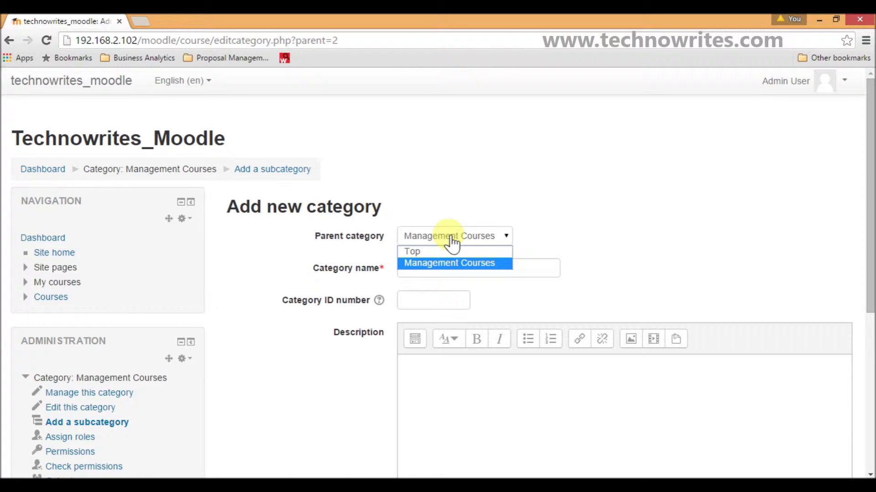
click(430, 252)
click(424, 271)
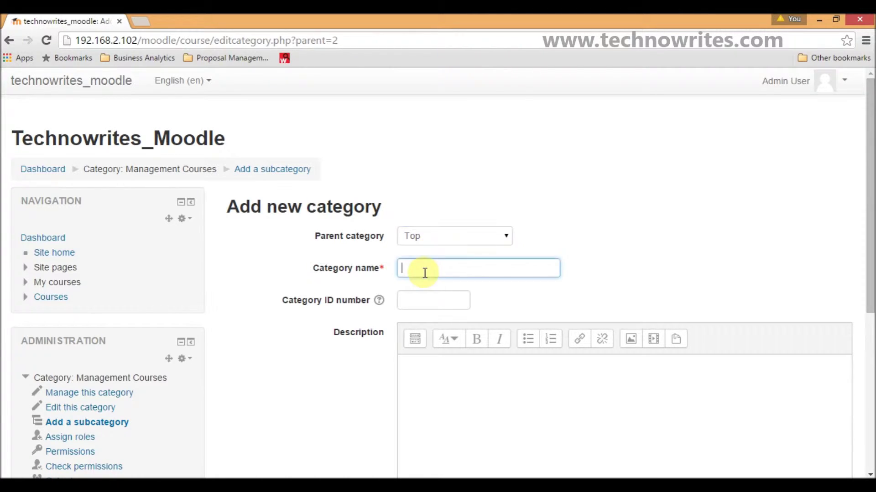
text(W)
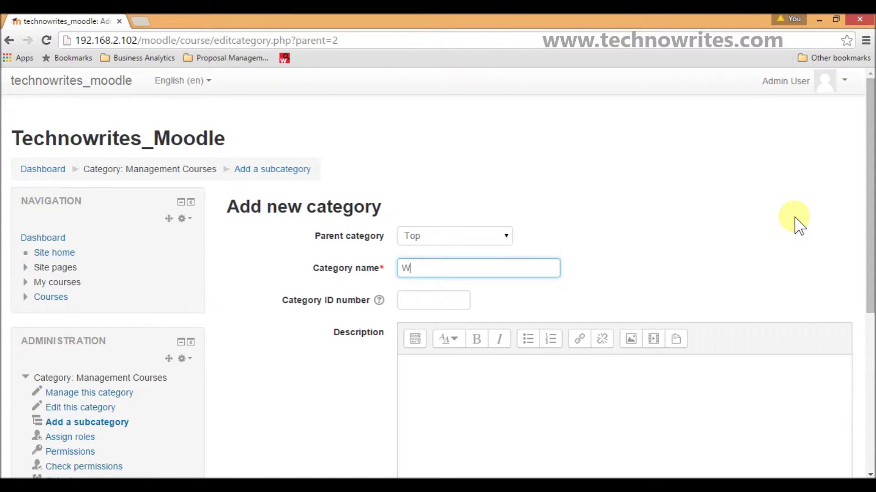
text(riting Courses)
Read the help explanation for the Category ID number field
click(415, 299)
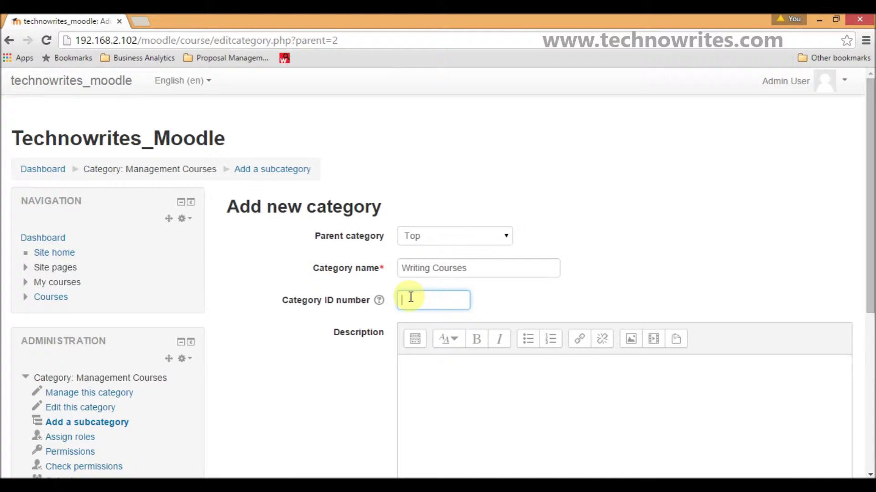
click(379, 301)
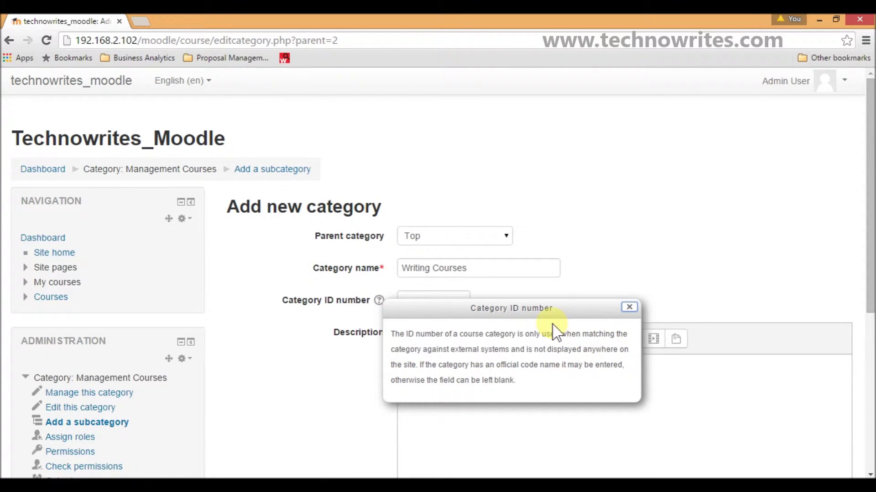
click(629, 307)
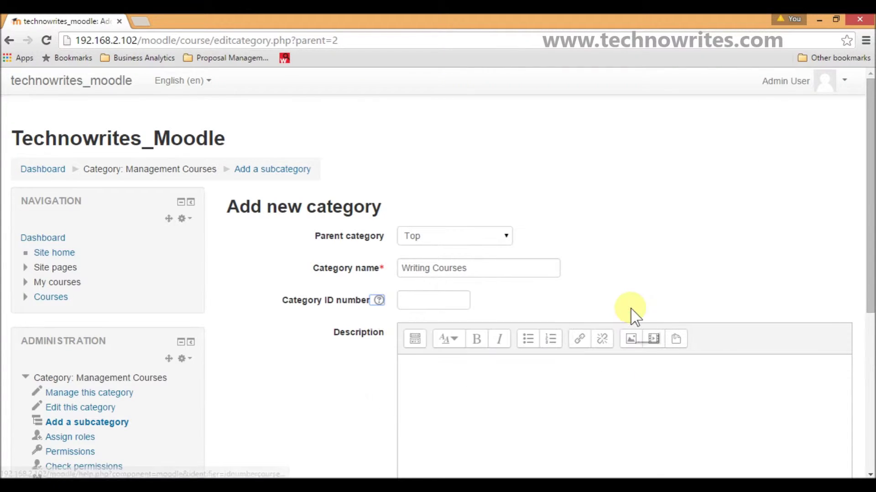
click(446, 302)
Enter the description "All courses pertaining to writing like content writing, technical writing, proposal writing and so on." and create the category
click(445, 373)
scroll(444, 373, down, 2)
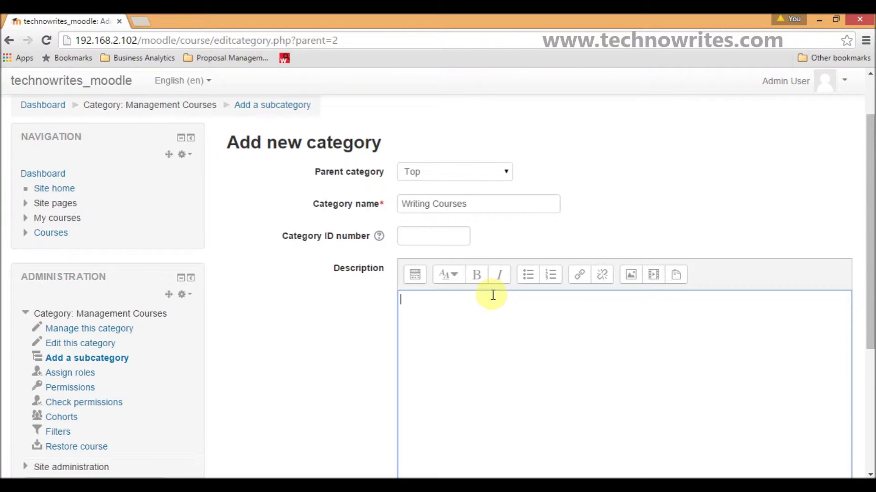
text(All courses pertaining to wri)
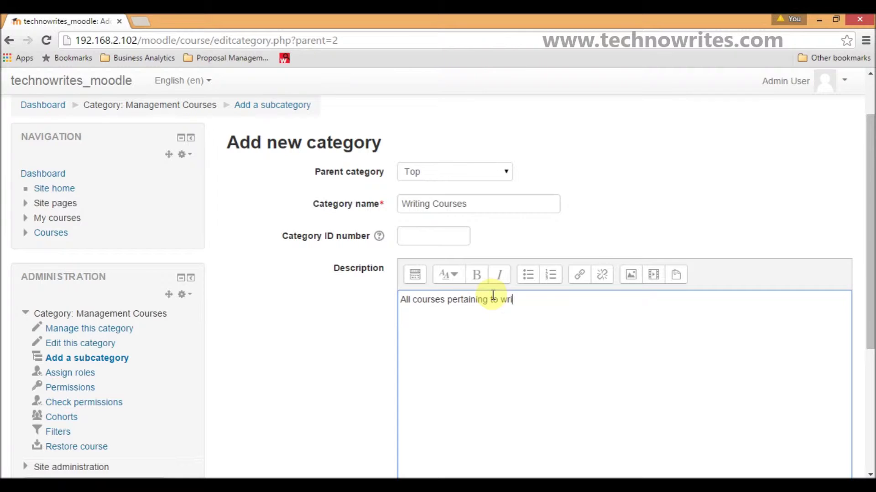
text(ting like content)
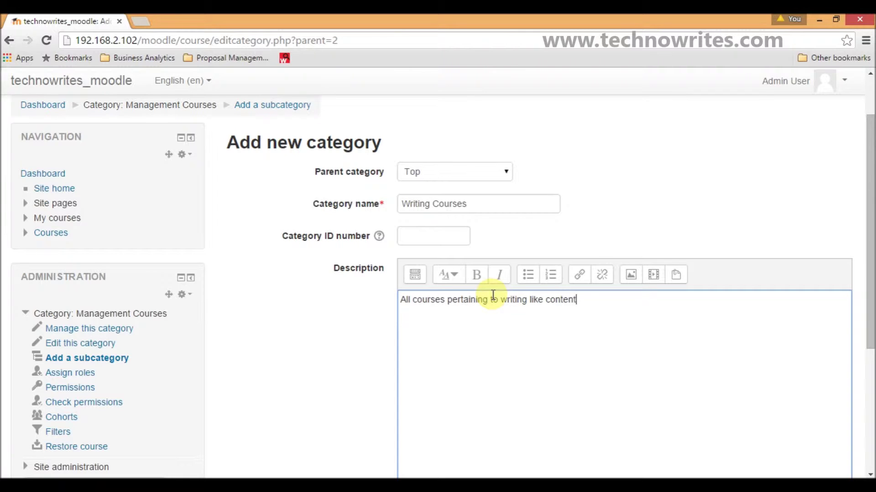
text( writing, technical writing)
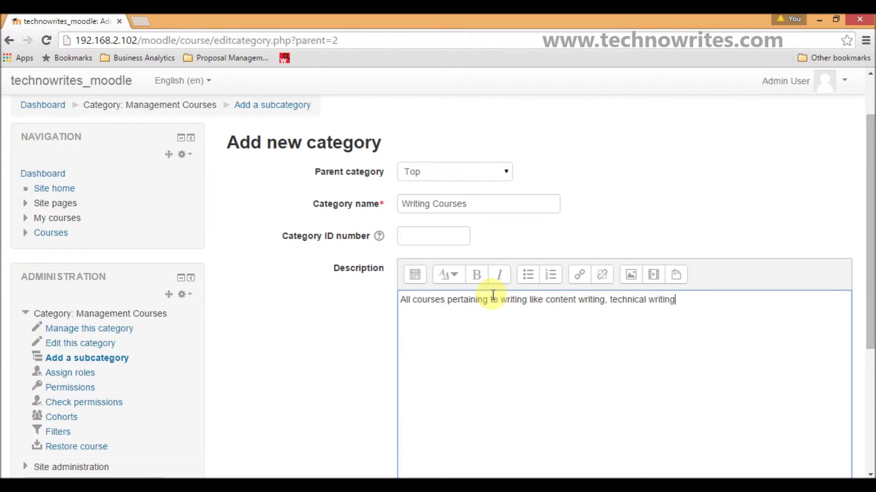
text(, proposal writing )
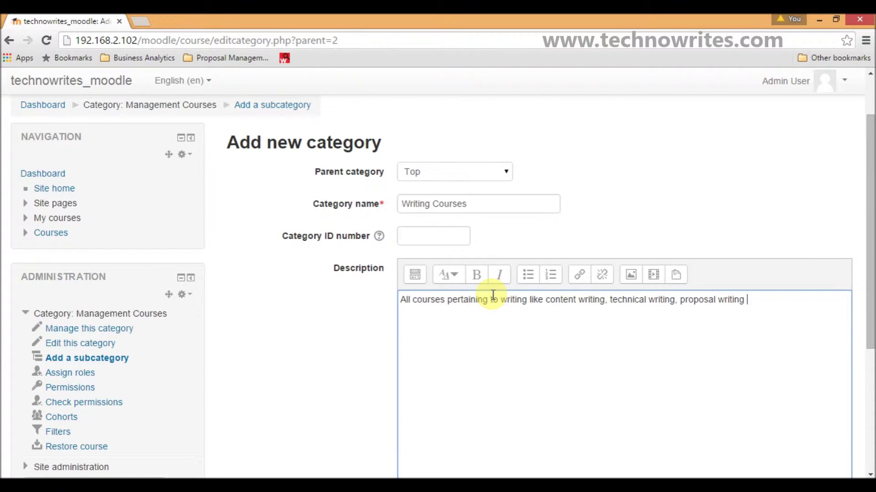
text(and so on.)
scroll(425, 329, down, 3)
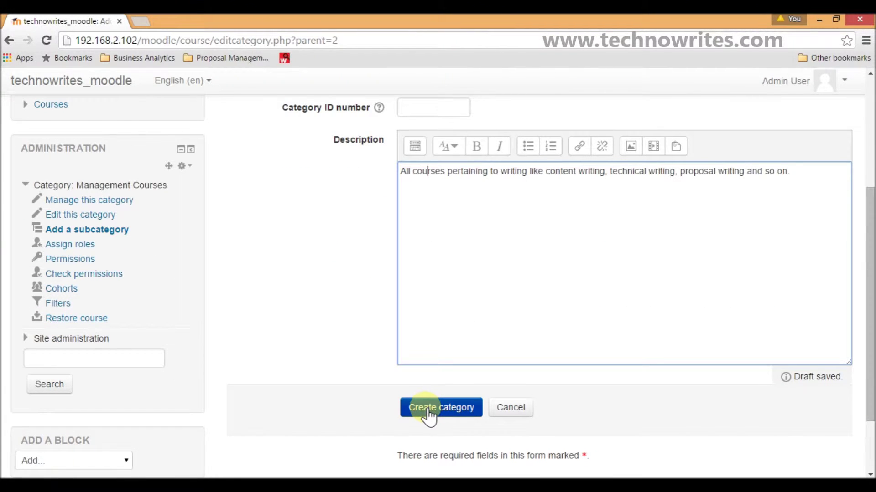
click(428, 412)
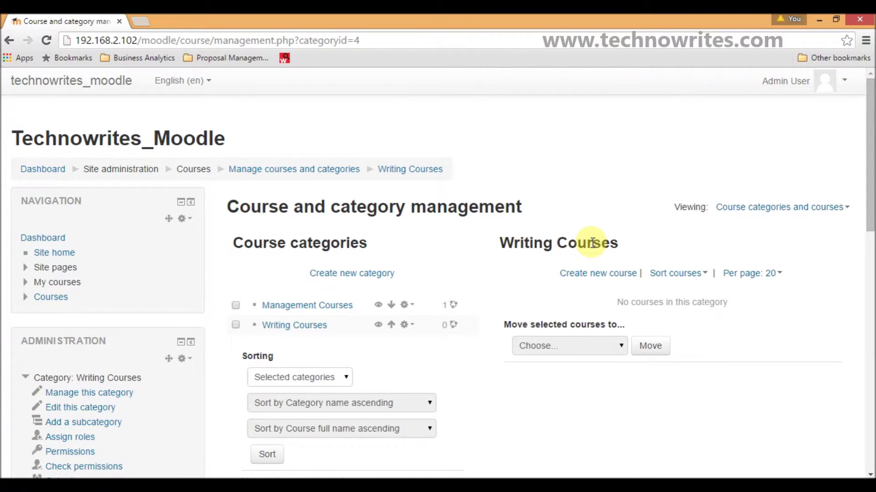
Start a new course in Writing Courses with full name "Course in Content Writing" and short name "CCW"
click(590, 275)
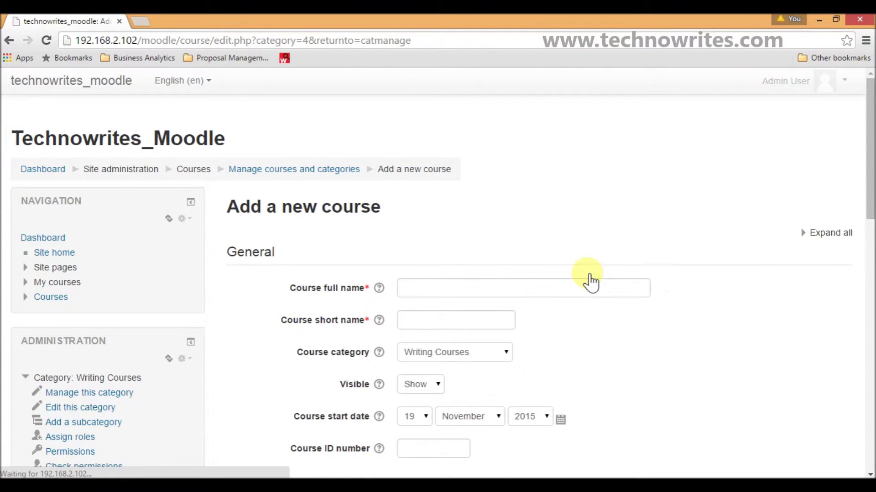
click(545, 289)
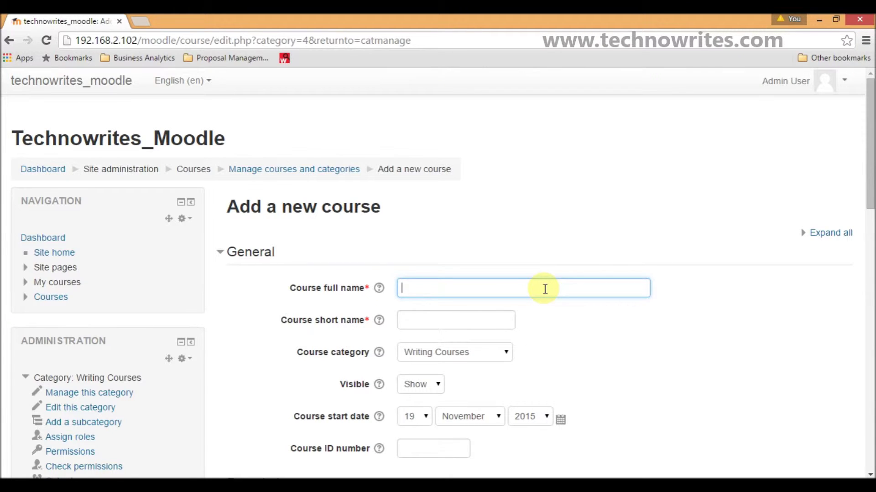
text(Course in Content Writing)
click(457, 313)
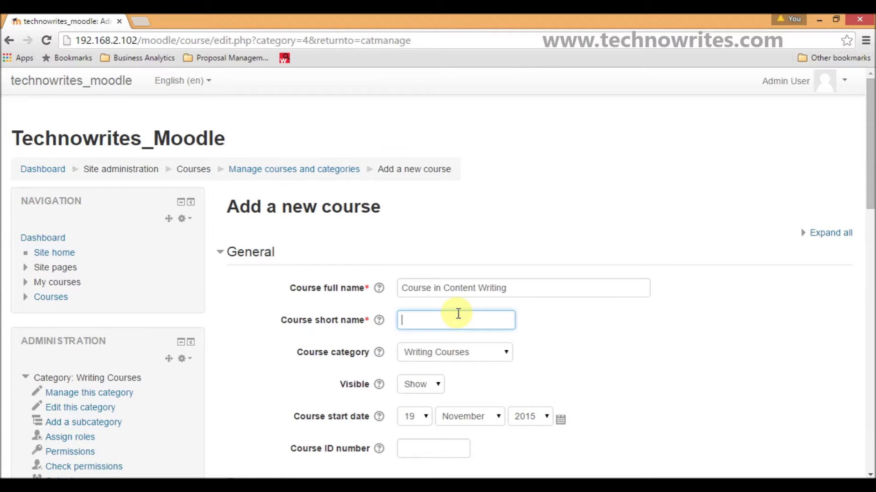
text(CCW)
Read the help explanation for the course short name
click(379, 321)
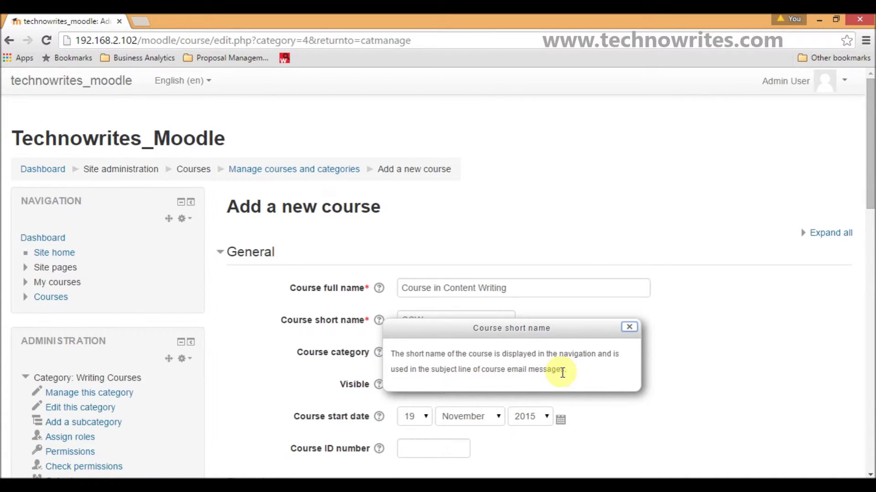
click(681, 367)
scroll(682, 367, down, 3)
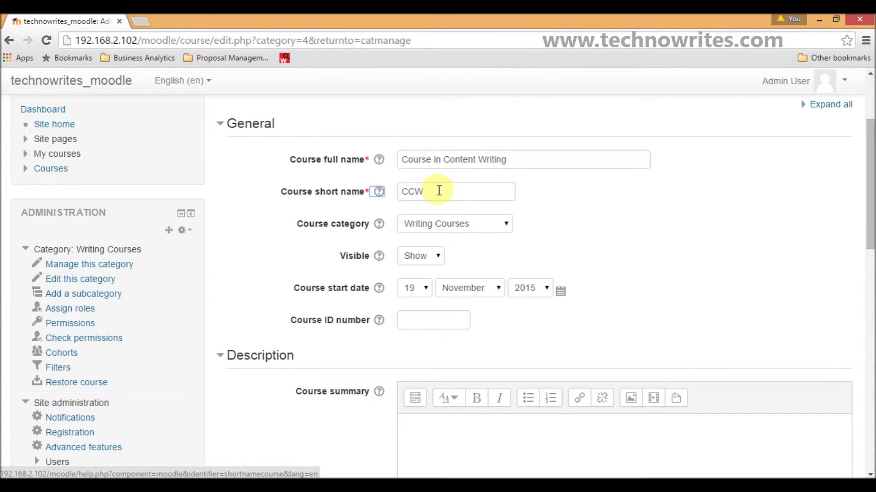
Choose Writing Courses as the course category and review the visibility options, keeping Show
click(454, 234)
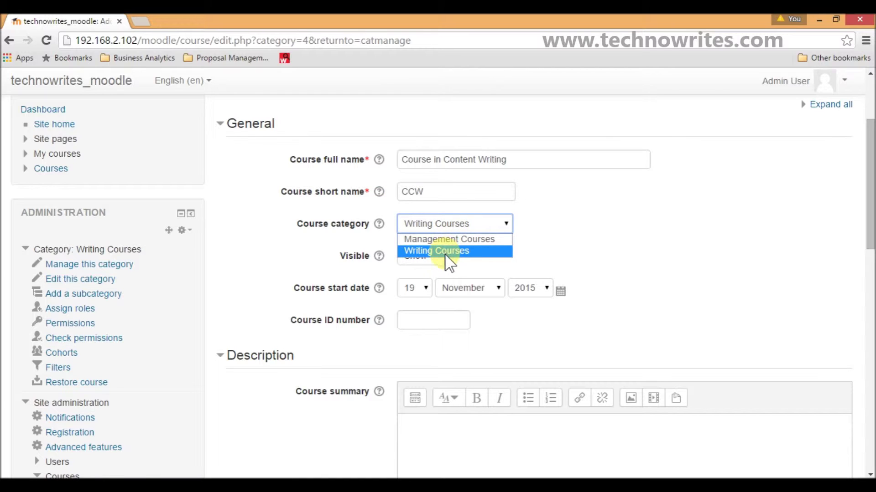
click(446, 252)
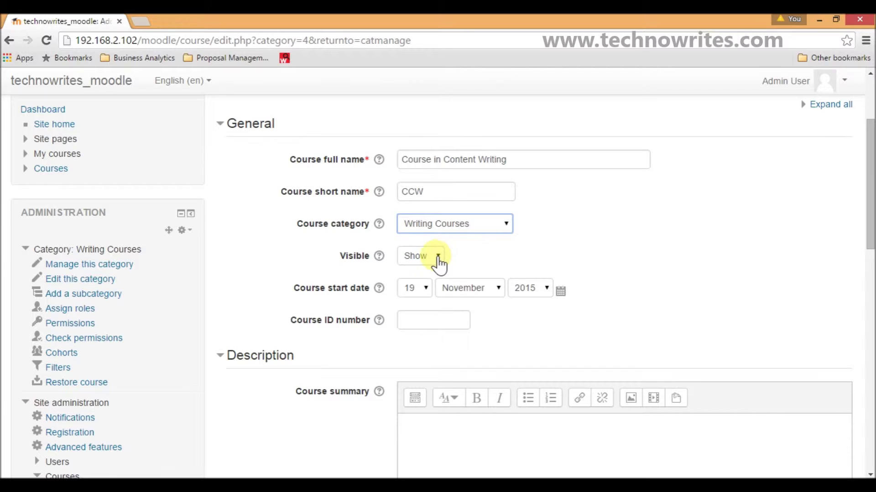
click(438, 262)
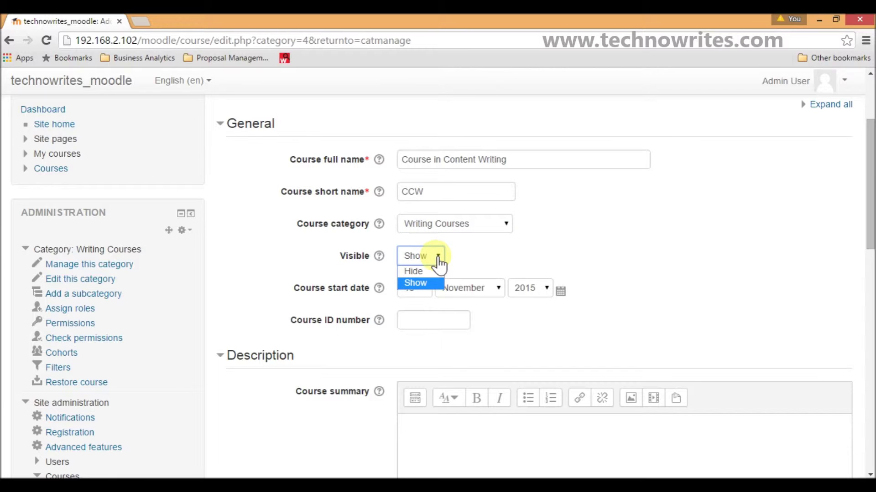
click(470, 254)
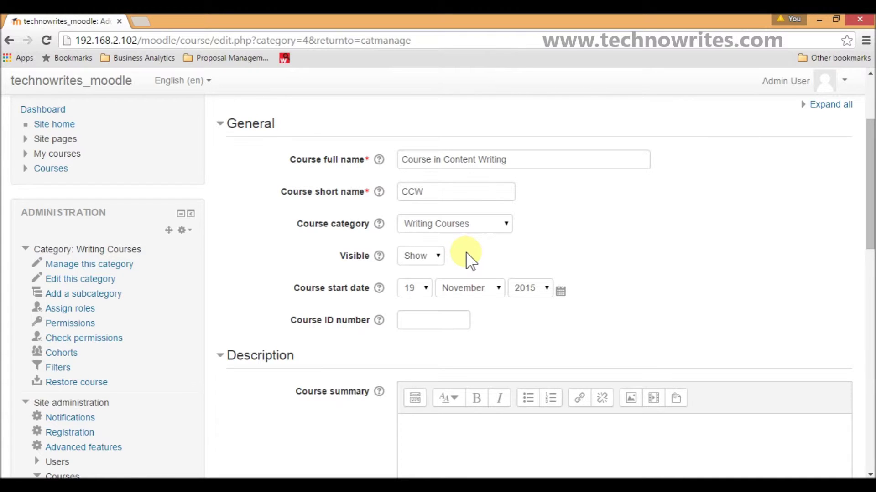
click(415, 264)
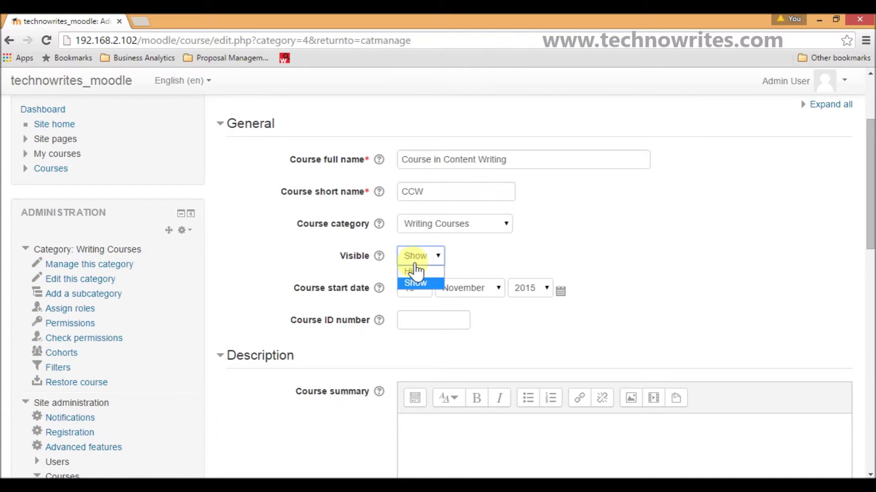
click(471, 261)
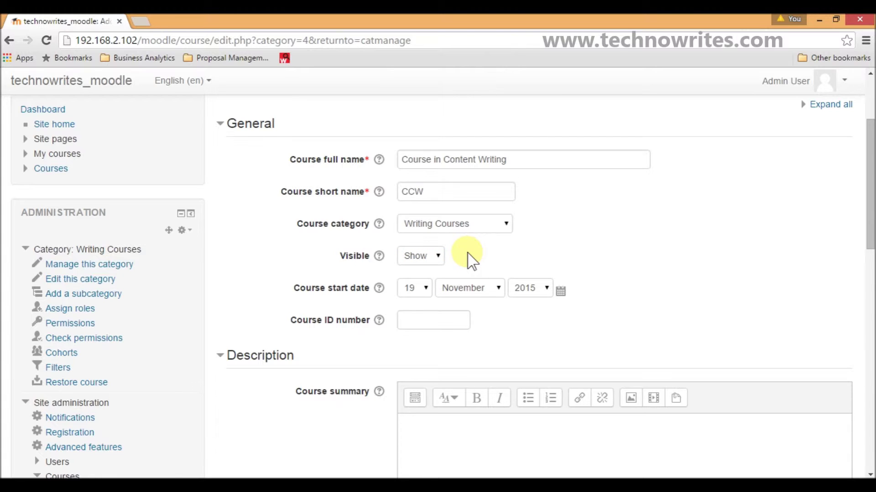
Read the help explanation for the course start date
click(379, 288)
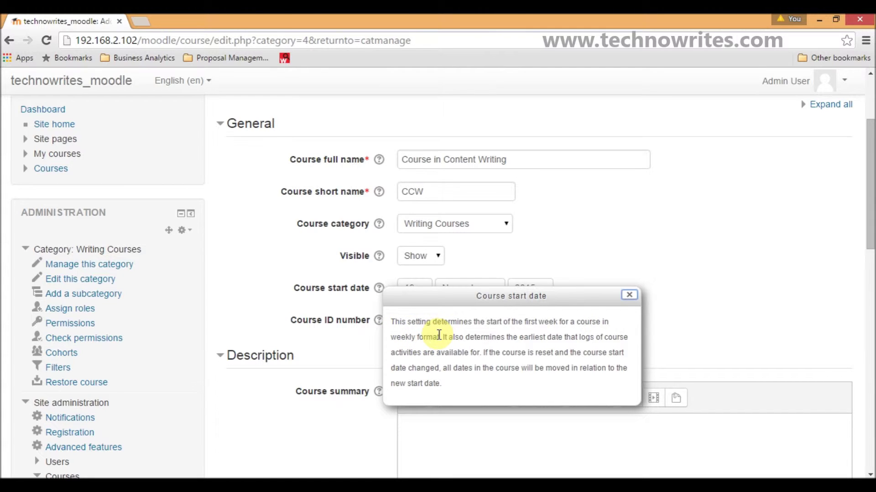
click(629, 295)
Expand the Course format section and examine the available course formats
scroll(390, 317, down, 7)
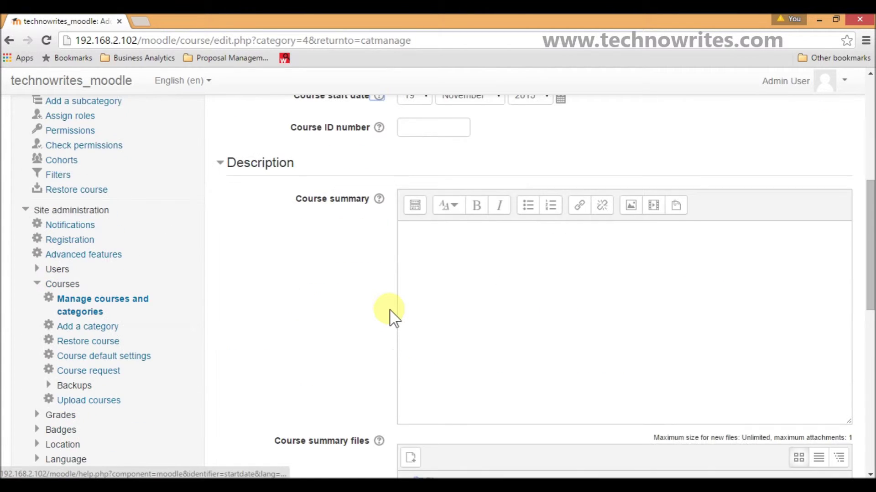
scroll(391, 316, down, 1)
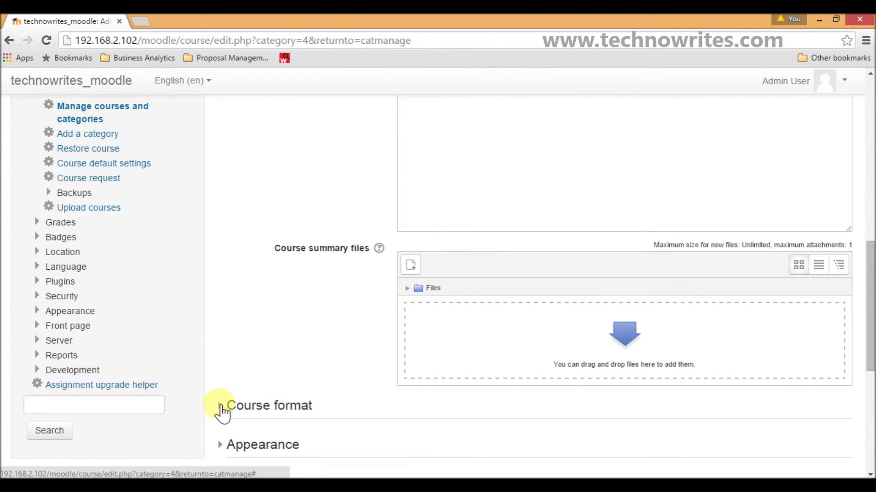
click(220, 406)
click(469, 447)
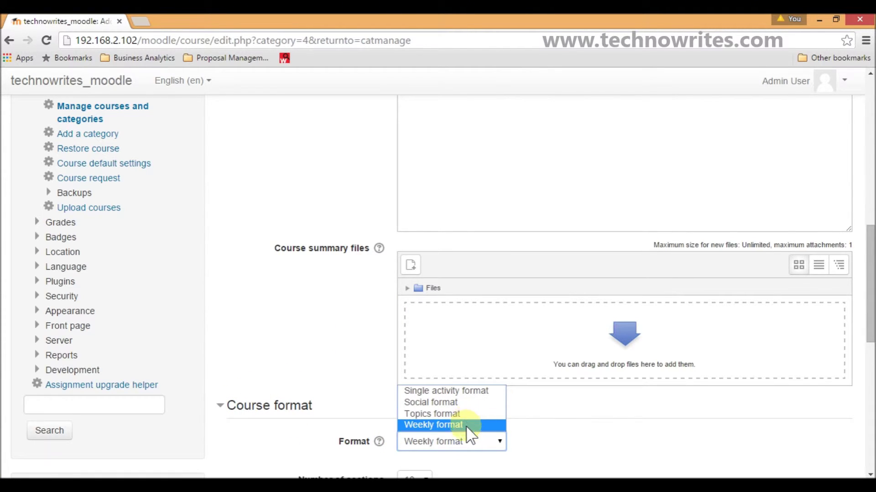
click(307, 359)
Review the course start date help again and place the cursor in the Course ID number field
scroll(306, 360, up, 3)
scroll(306, 360, up, 4)
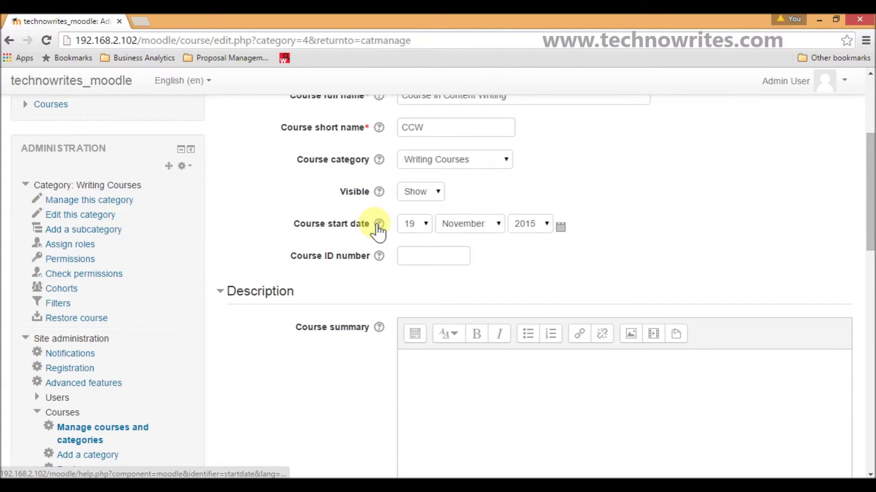
click(378, 223)
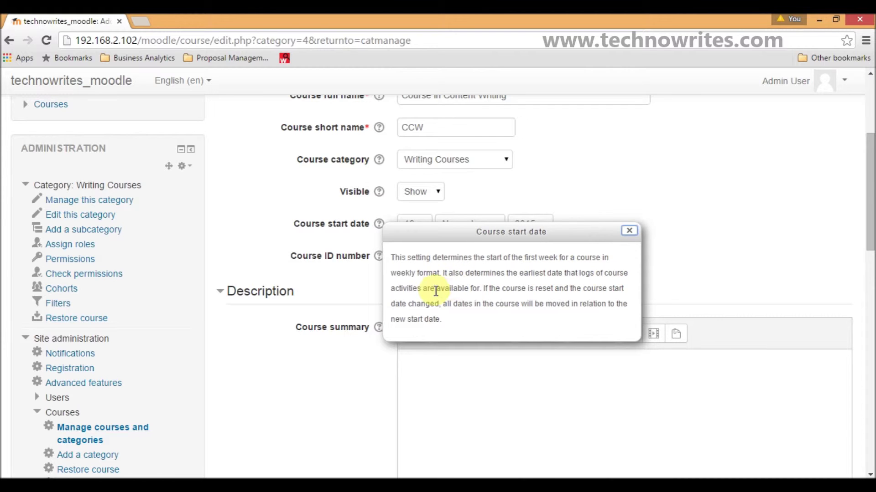
click(629, 230)
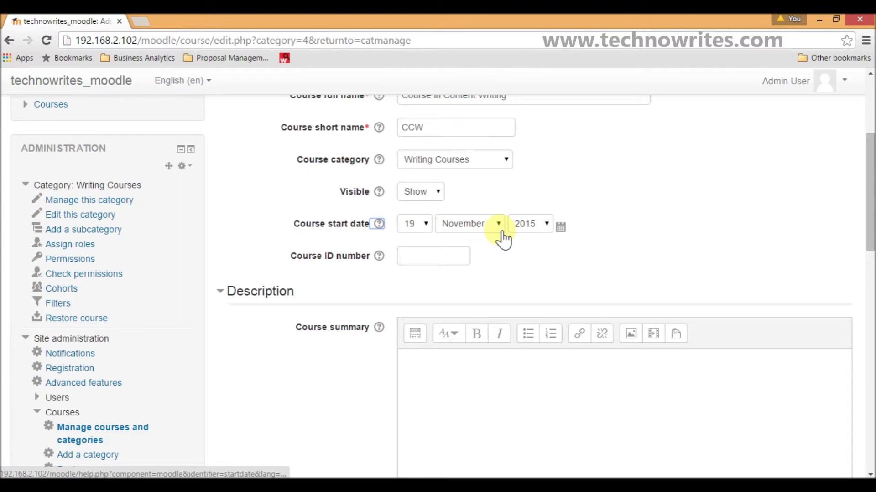
click(431, 255)
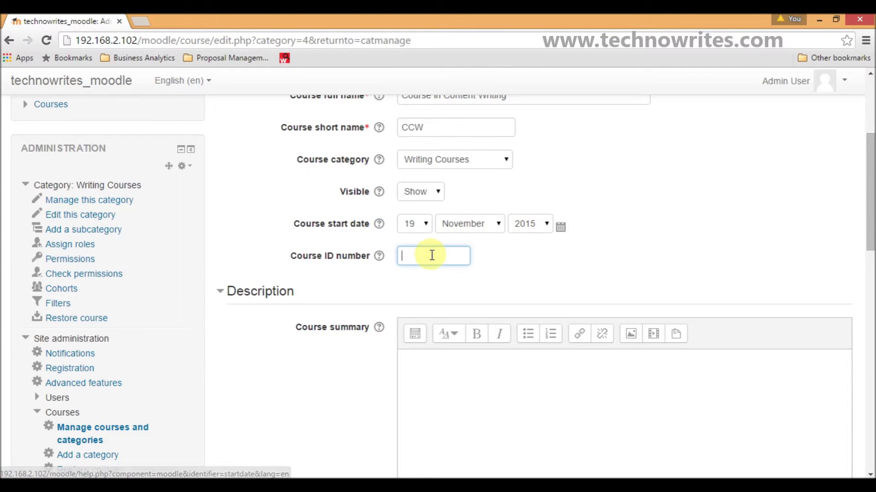
Paste the copied course summary into the description, listing subjects from "Introduction to Content Writing" to "Freelancing Module"
click(428, 376)
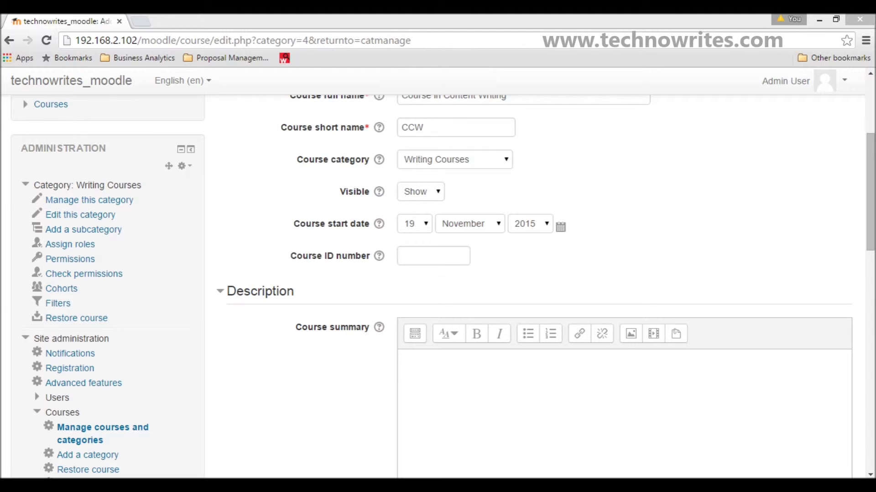
click(463, 371)
right_click(460, 370)
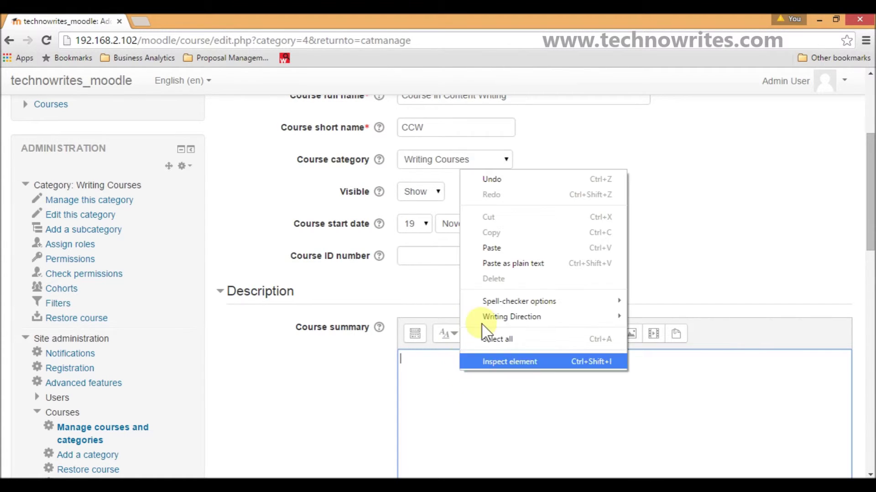
click(516, 248)
click(531, 393)
scroll(531, 392, down, 2)
scroll(532, 392, down, 2)
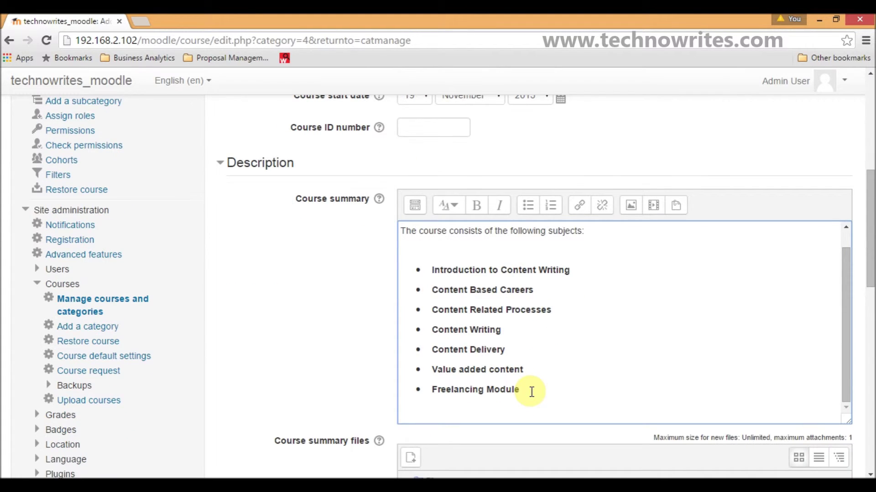
scroll(531, 393, down, 1)
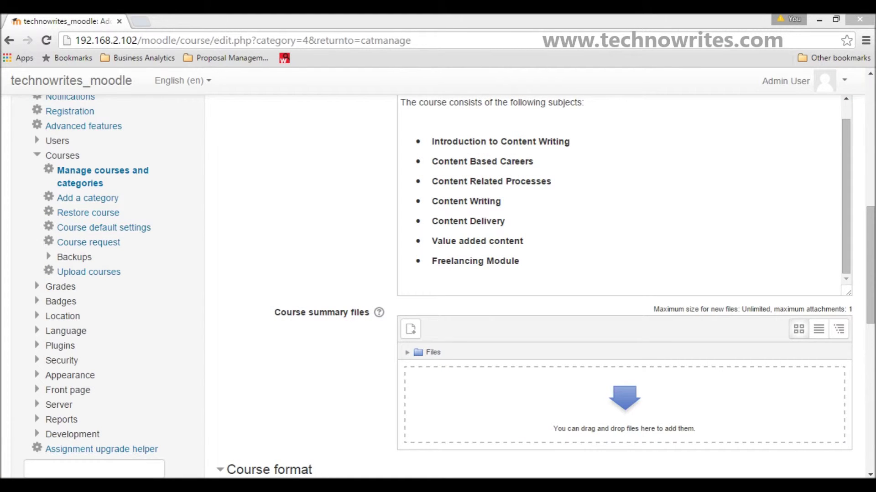
click(292, 358)
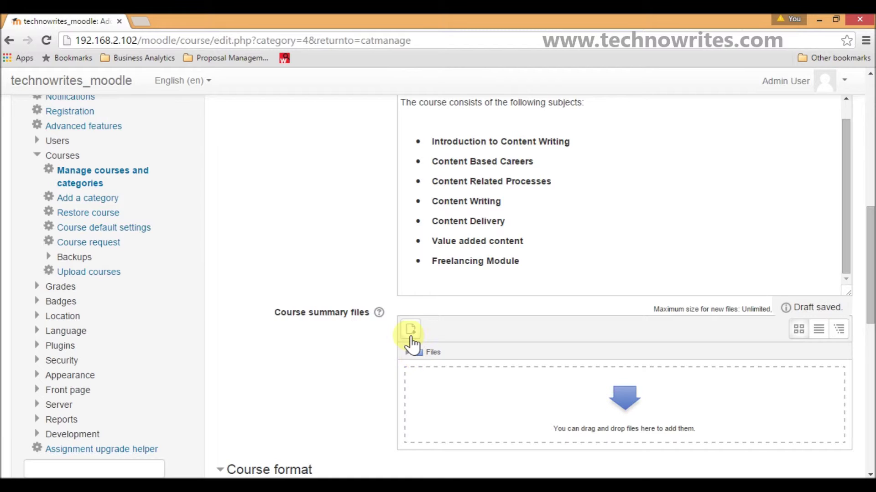
Review the course format options for format, number of sections and course layout, keeping Weekly format, 10 and Show all sections on one page
scroll(277, 361, down, 4)
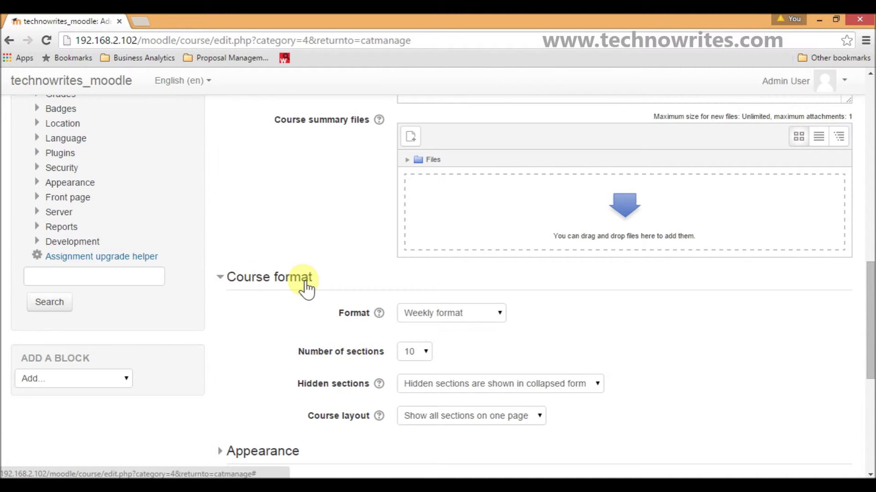
click(469, 317)
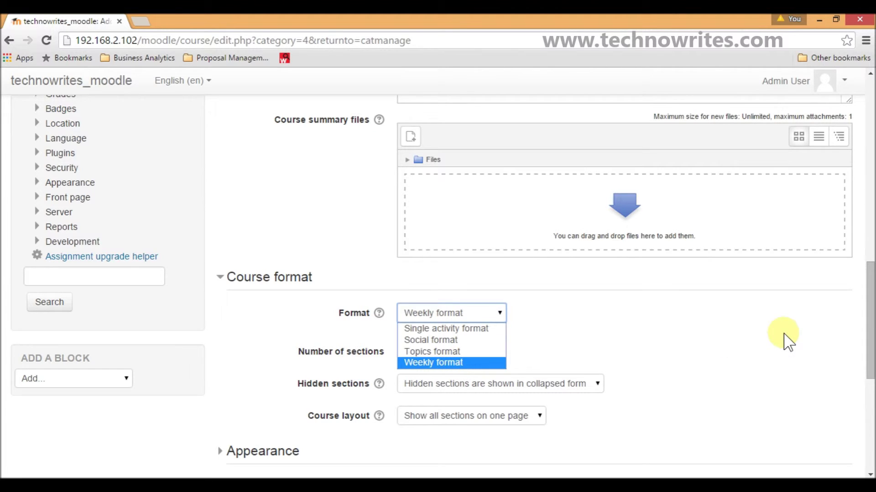
click(767, 346)
click(426, 353)
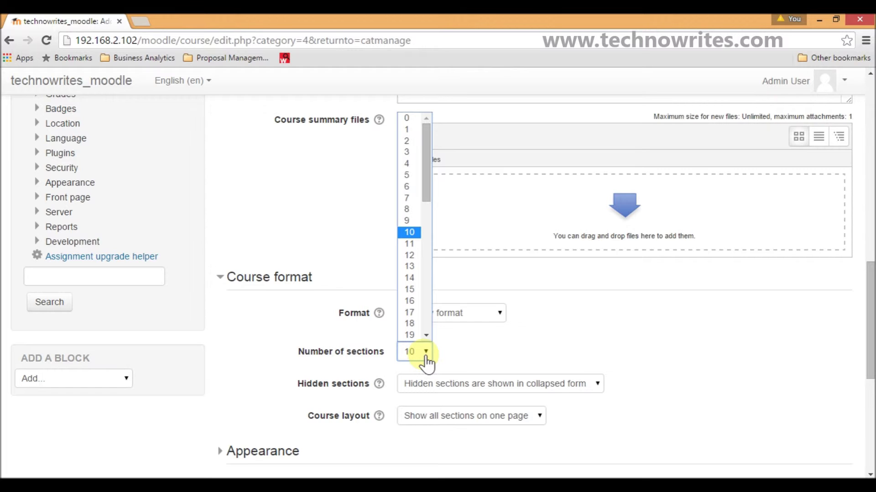
click(570, 351)
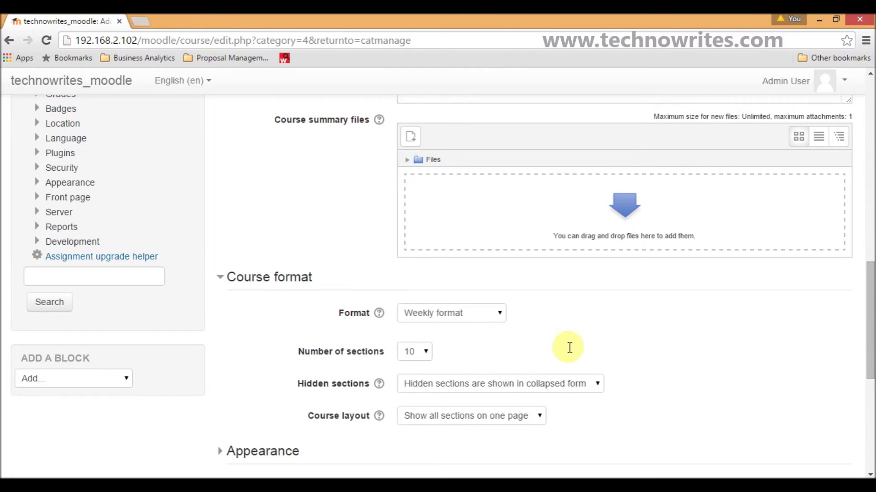
scroll(570, 355, down, 3)
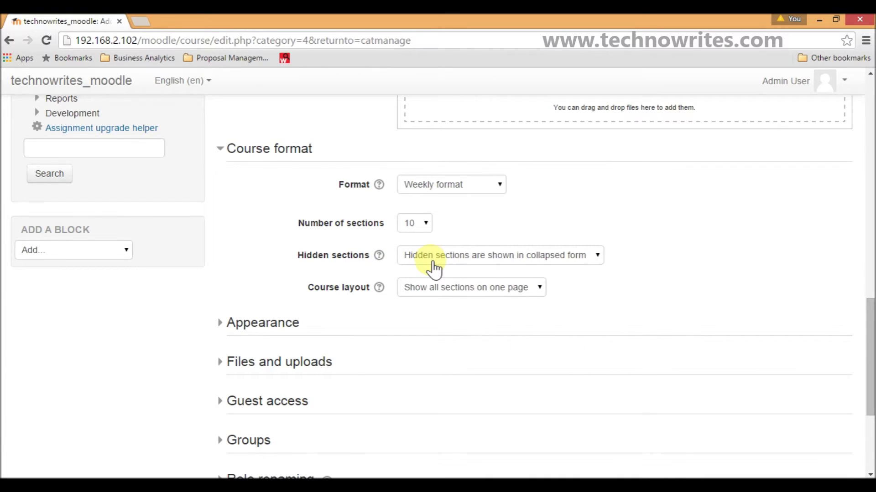
click(433, 293)
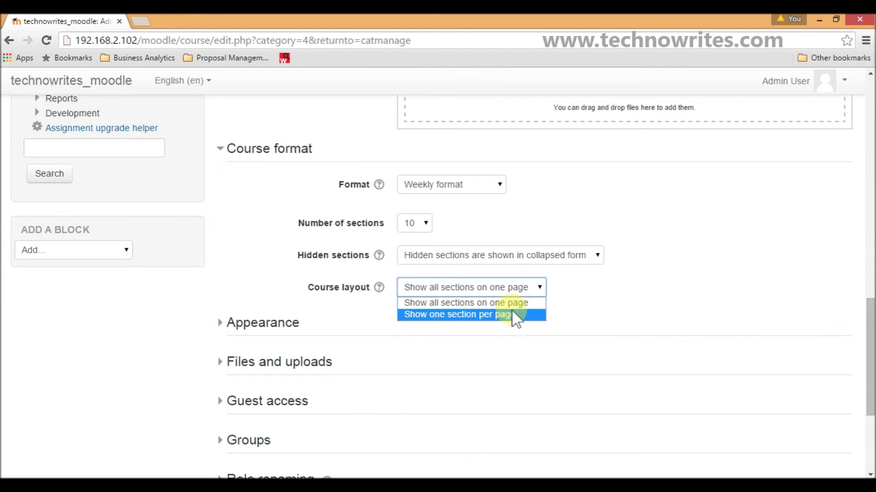
click(622, 297)
Expand the Appearance section and examine its language, news items, gradebook and activity report settings
click(220, 325)
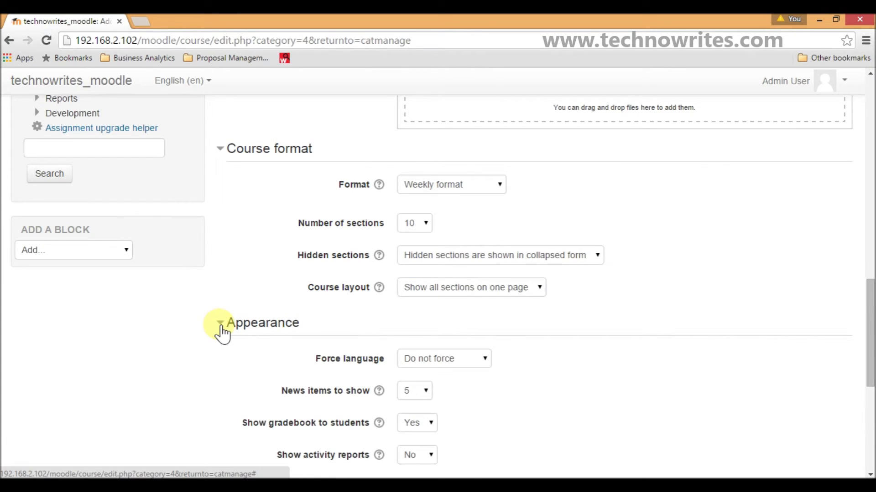
scroll(303, 336, down, 3)
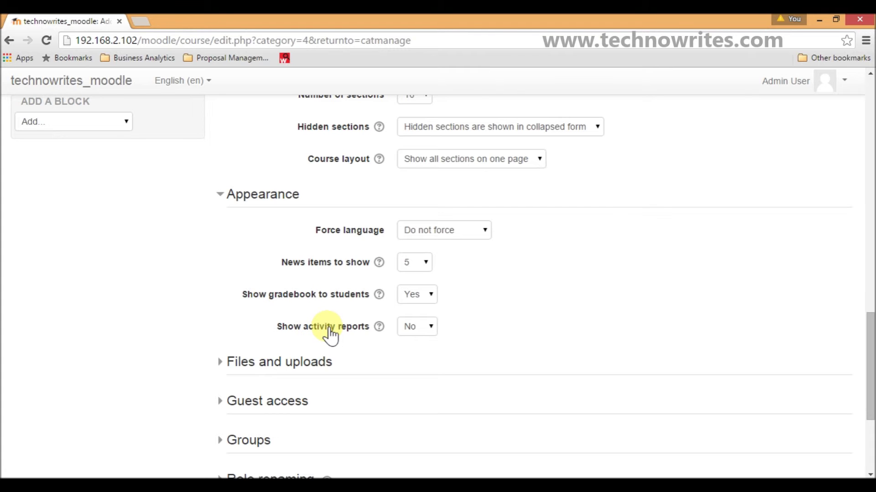
scroll(514, 313, down, 3)
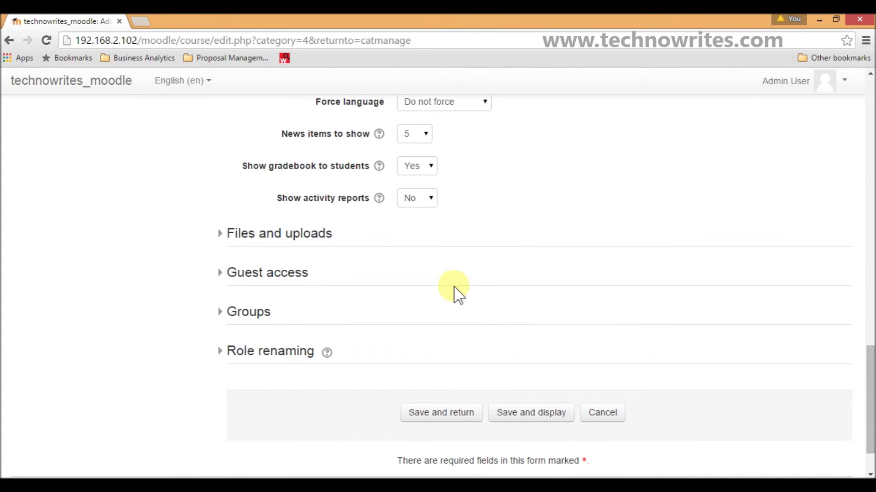
Expand the Files and uploads and Guest access sections and examine the upload size and guest access settings
click(224, 237)
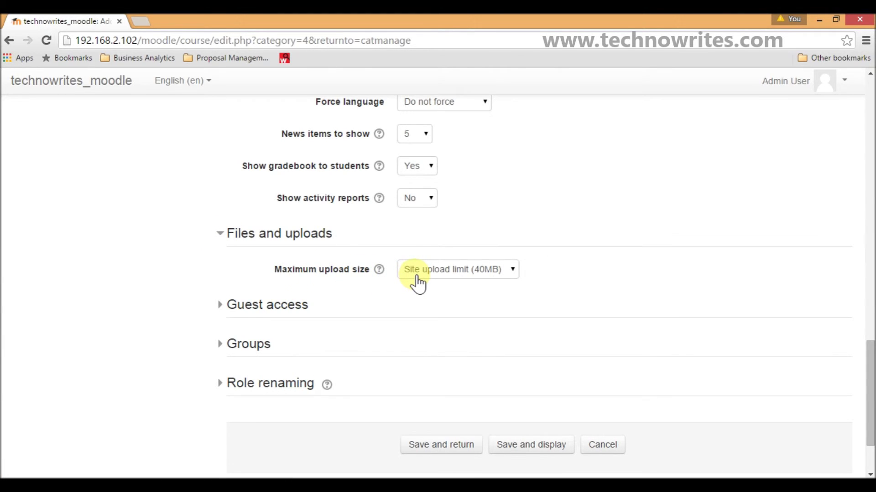
click(221, 308)
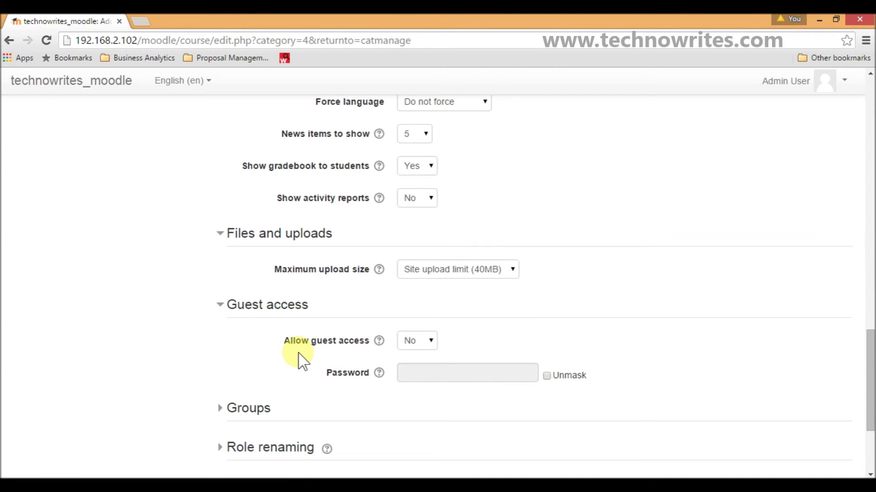
scroll(356, 358, down, 2)
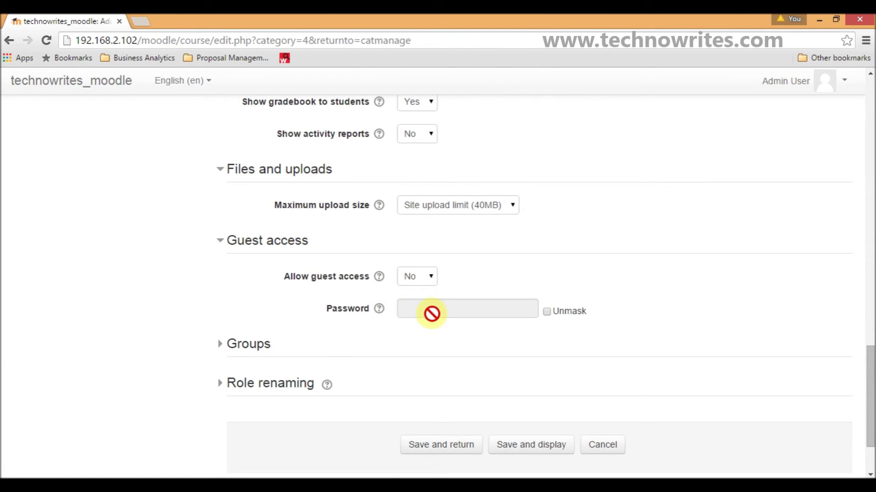
Review the Groups and Role renaming sections, and save the new course, returning to course and category management
click(221, 344)
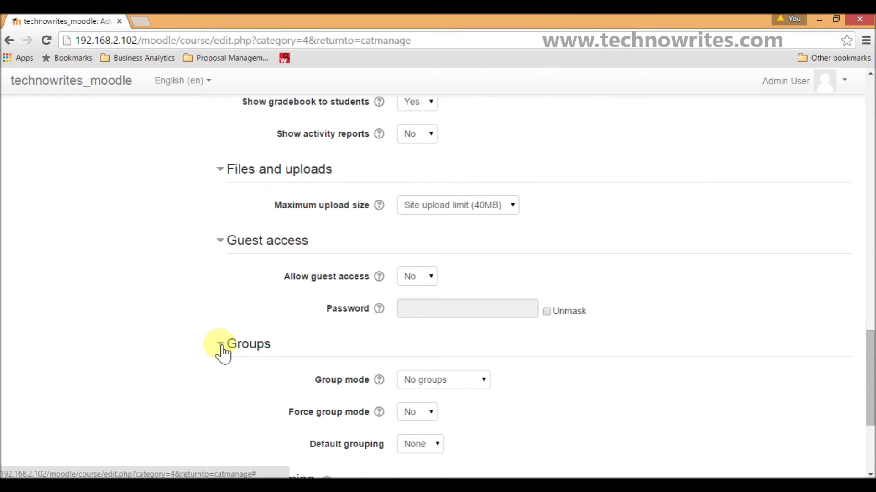
scroll(171, 355, down, 3)
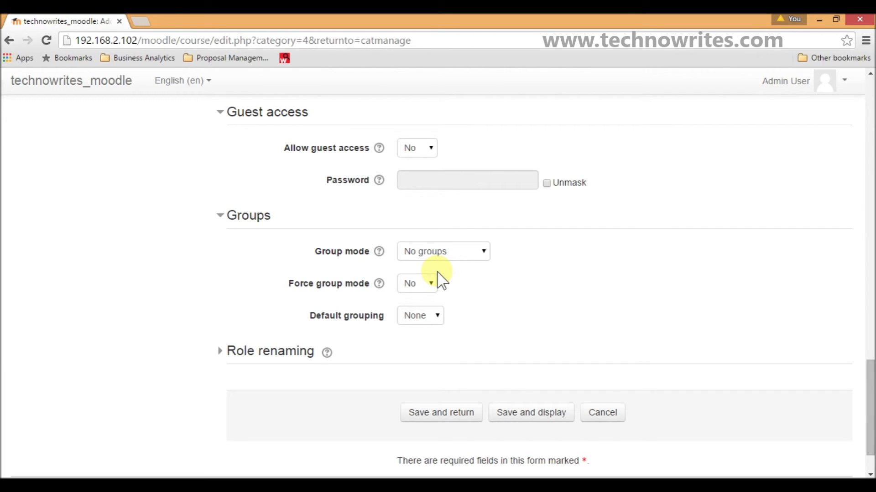
click(221, 355)
scroll(170, 343, down, 3)
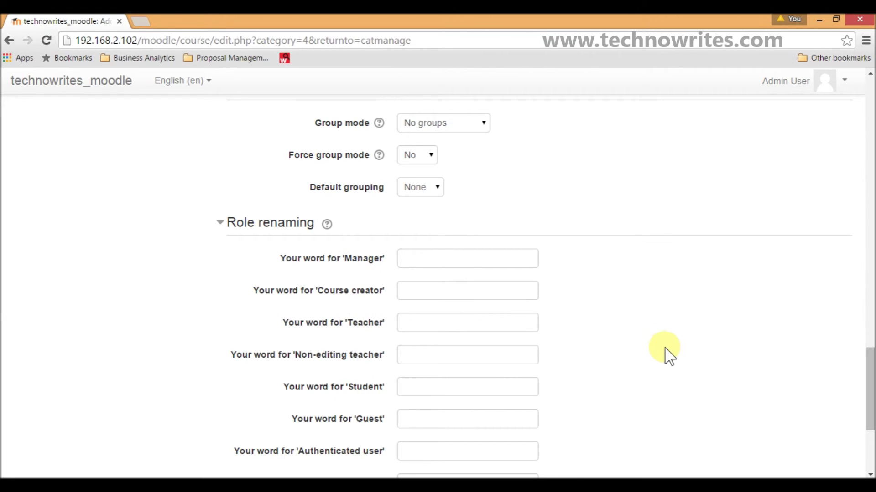
scroll(668, 354, down, 3)
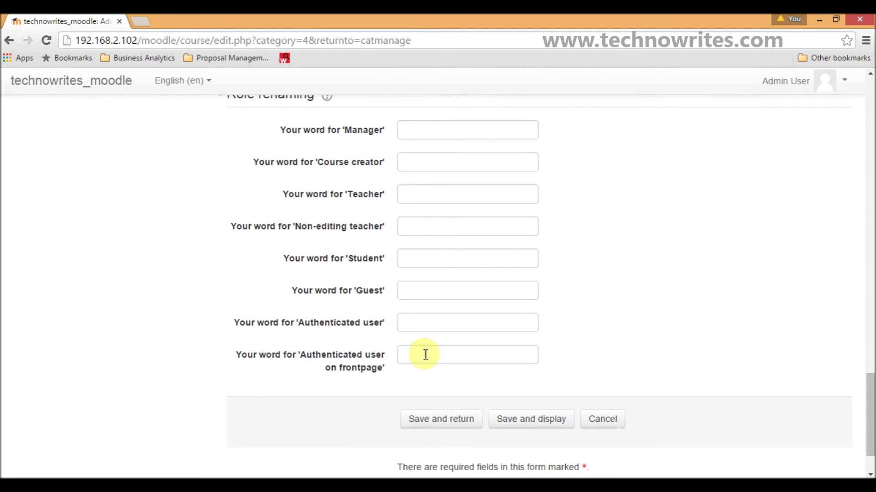
click(427, 422)
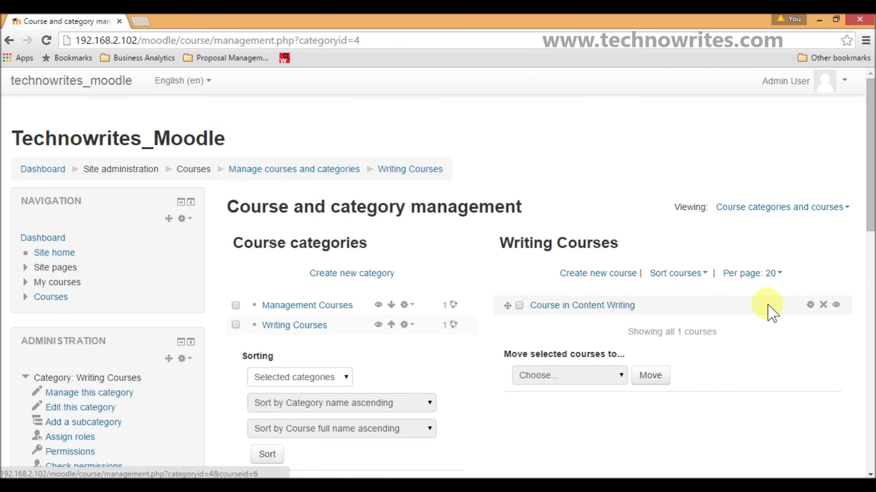
Reopen the settings of Course in Content Writing to look through them, and save and return to the course list
click(811, 308)
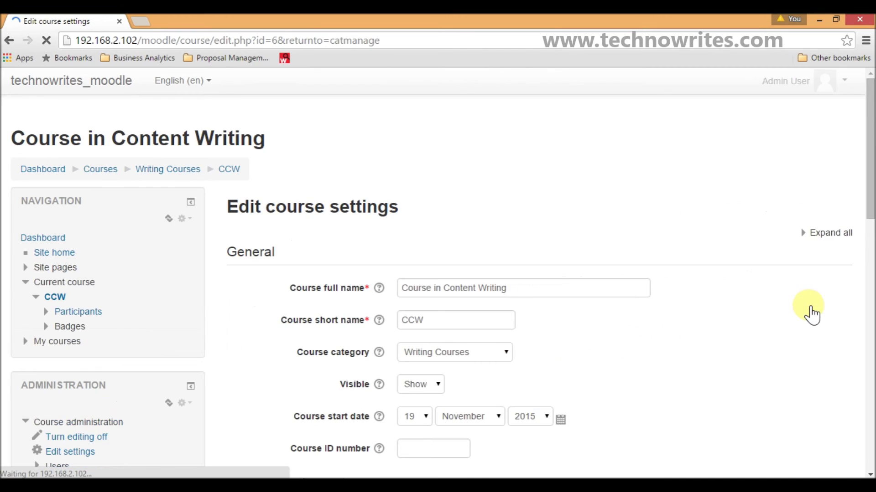
scroll(545, 342, down, 15)
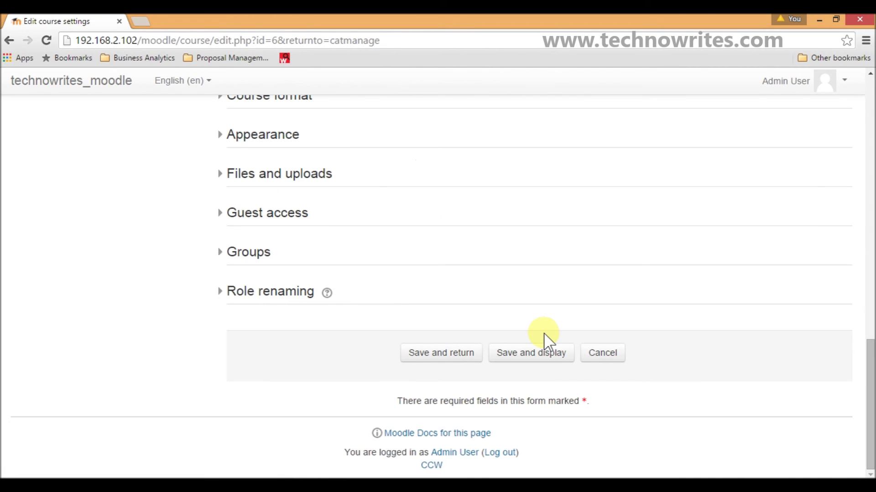
click(430, 356)
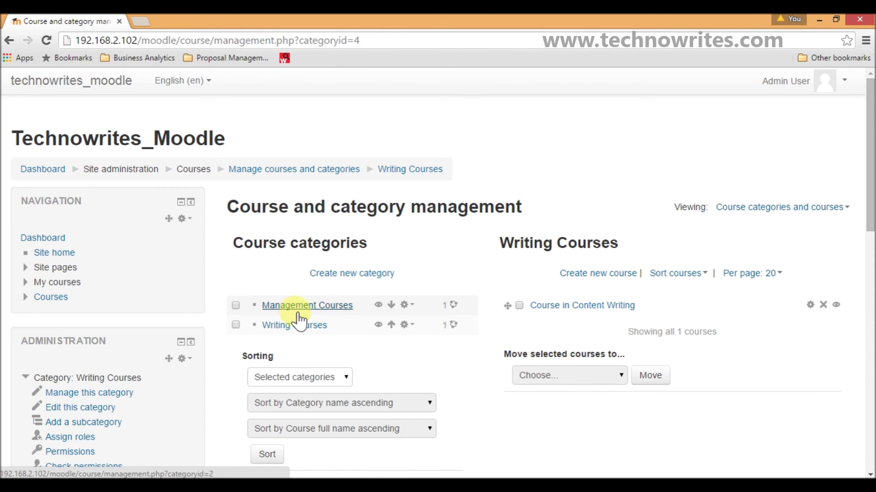
Switch the order of the two course categories back and forth, ending with Writing Courses above Management Courses
click(391, 305)
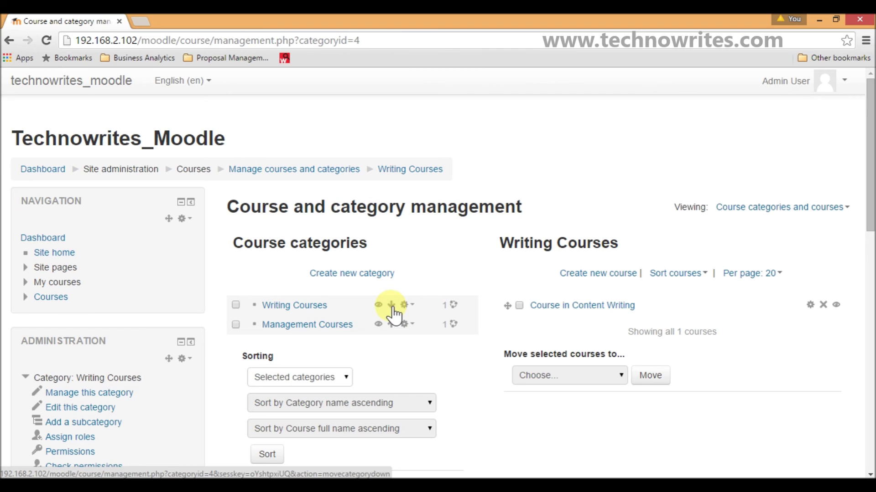
click(392, 311)
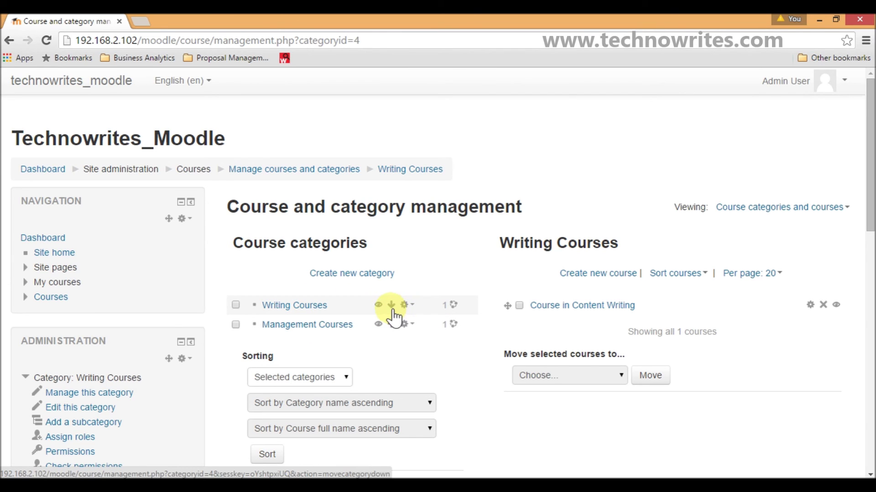
click(391, 307)
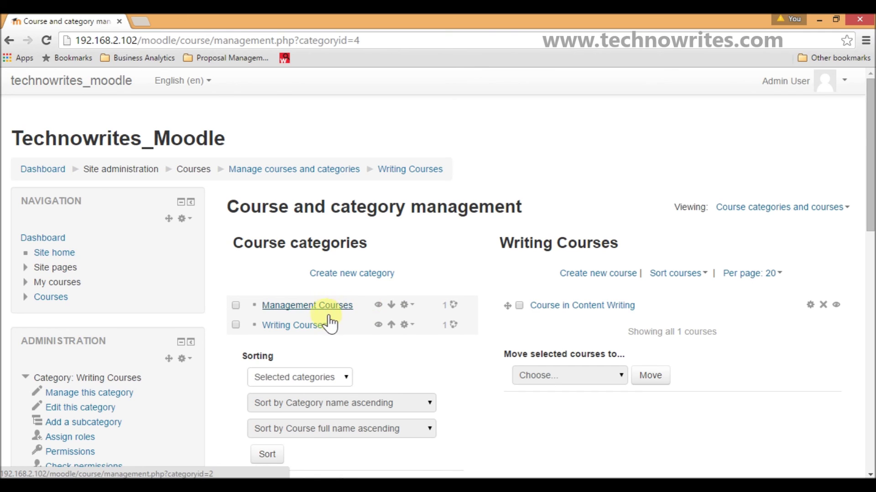
click(391, 306)
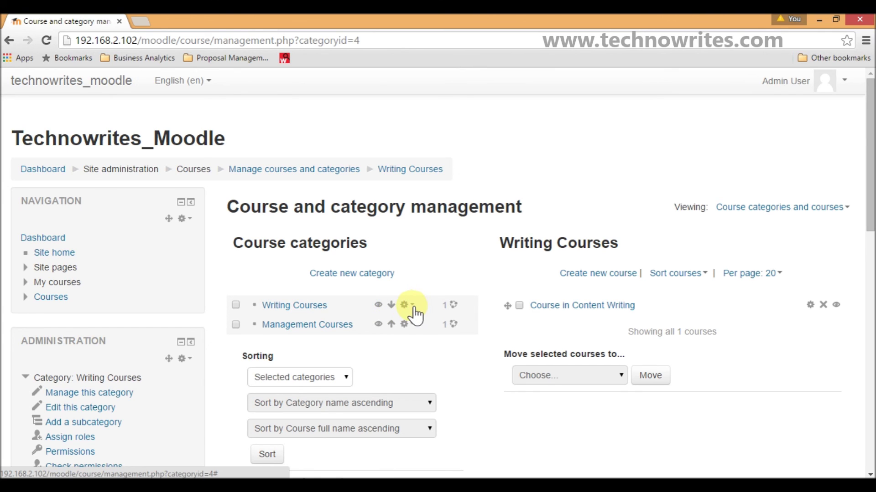
Examine the management actions available for the Writing Courses category without choosing any
click(406, 306)
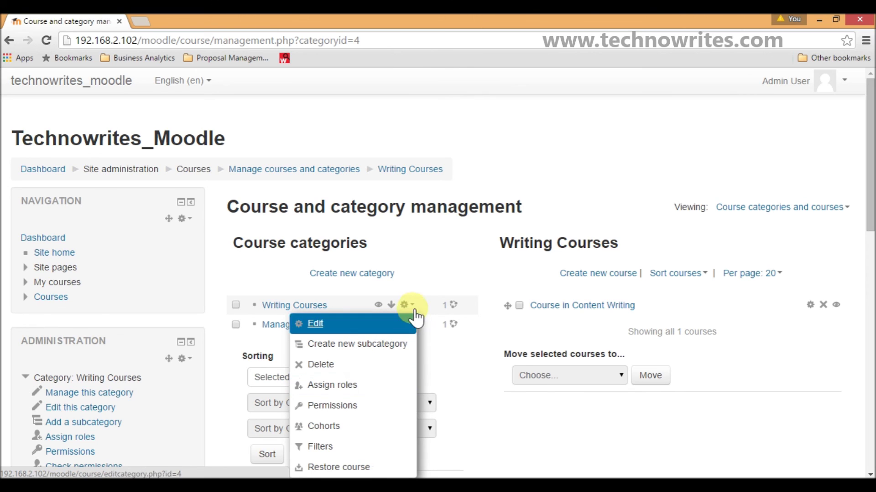
click(621, 439)
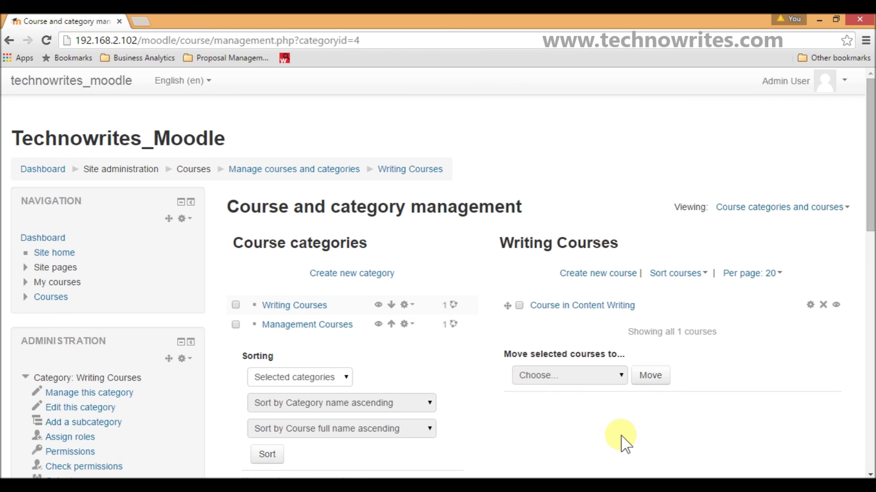